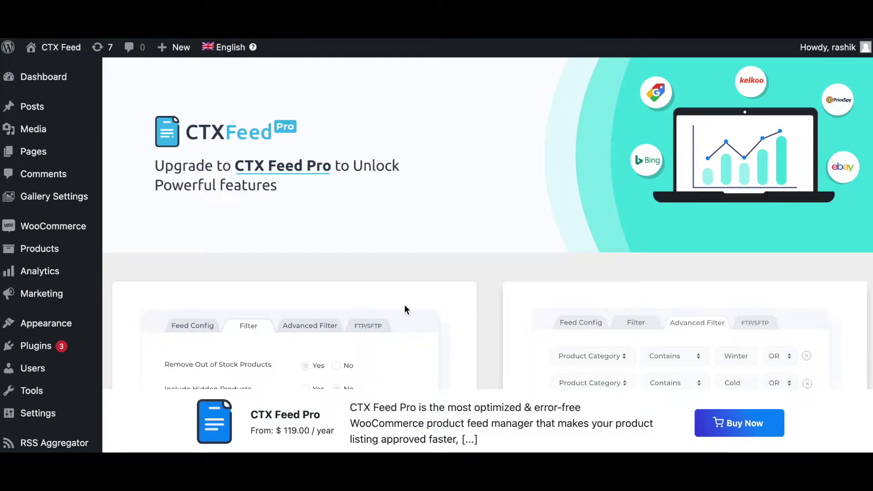
- Open the Custom123 feed for editing from CTX Feed's feed list
scroll(54, 359, down, 3)
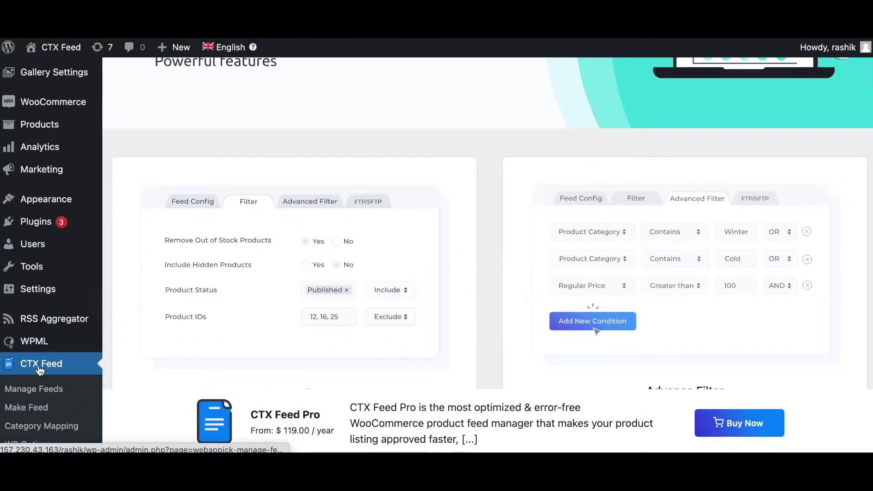
click(40, 369)
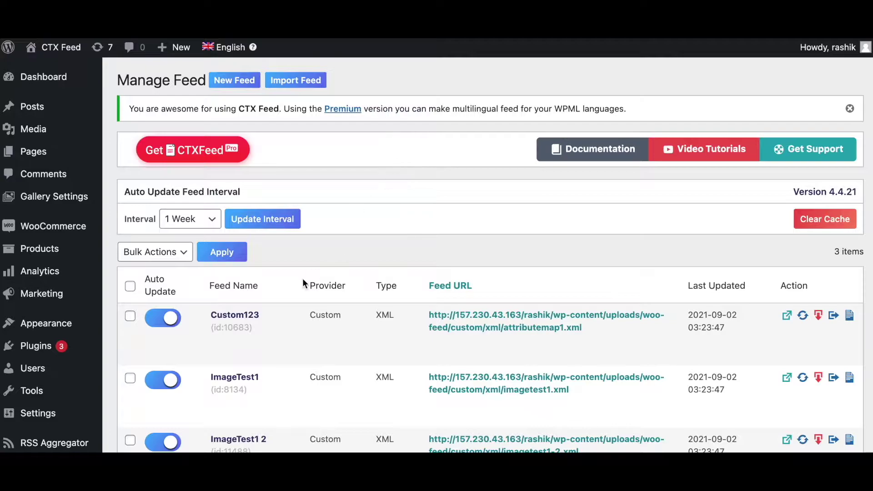
click(245, 315)
- Show the Custom123 feed's Filter tab with Campaign URL Builder and premium filter options
scroll(599, 249, down, 2)
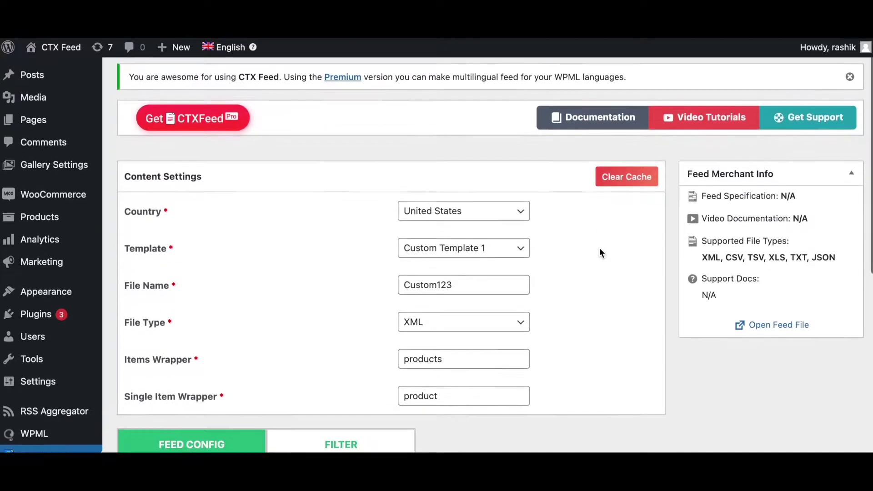
scroll(599, 252, down, 6)
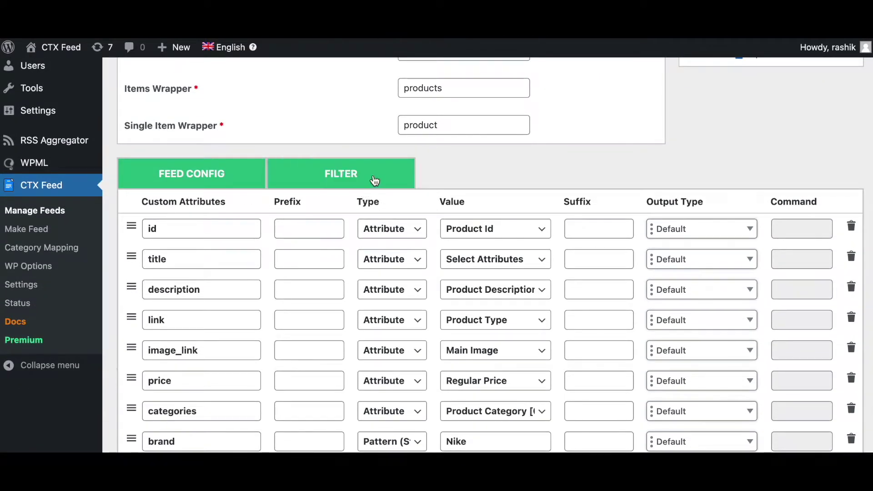
click(375, 180)
scroll(519, 186, down, 1)
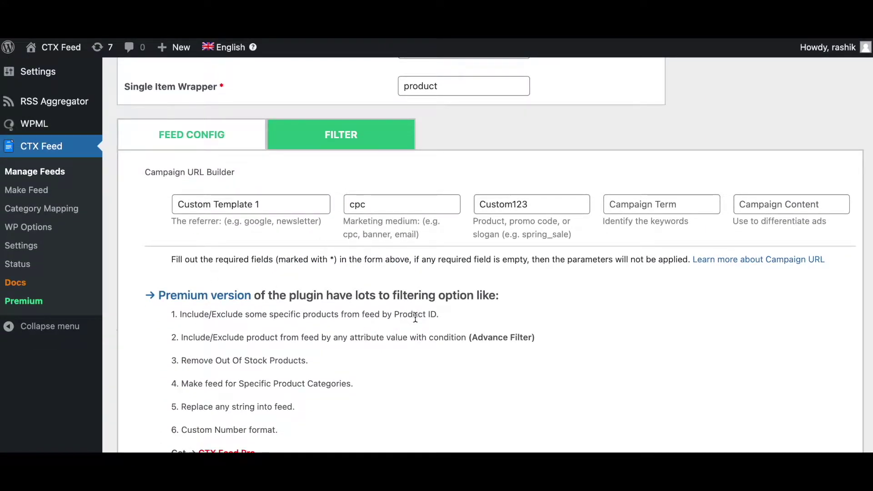
scroll(415, 317, down, 1)
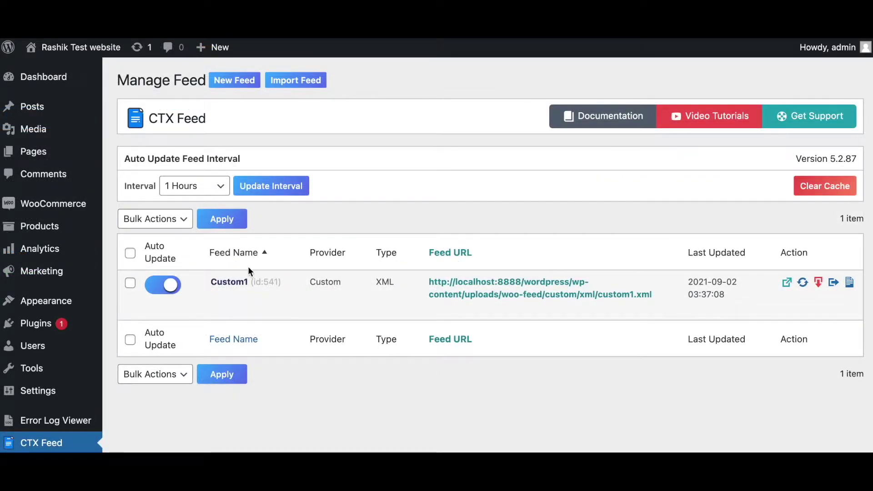
- Open the Custom1 feed and view its backorder, stock, hidden, empty-field, status and product ID filters
click(229, 282)
scroll(531, 309, down, 5)
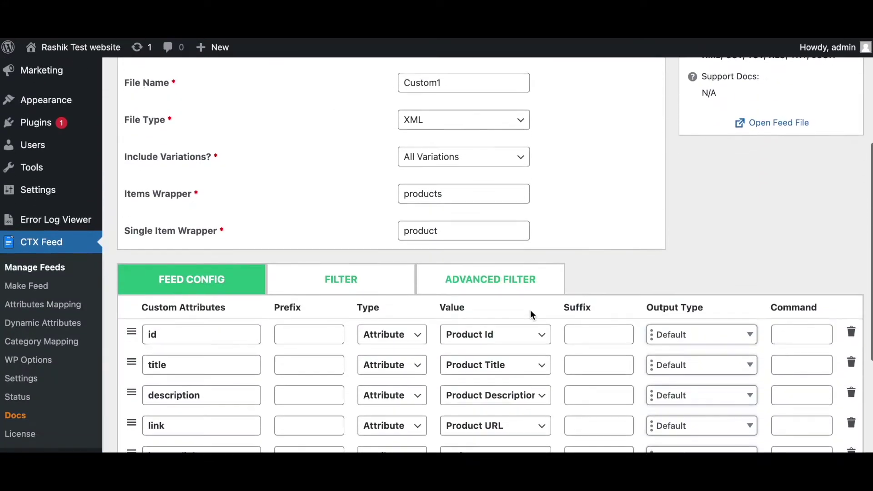
scroll(530, 310, down, 4)
click(341, 101)
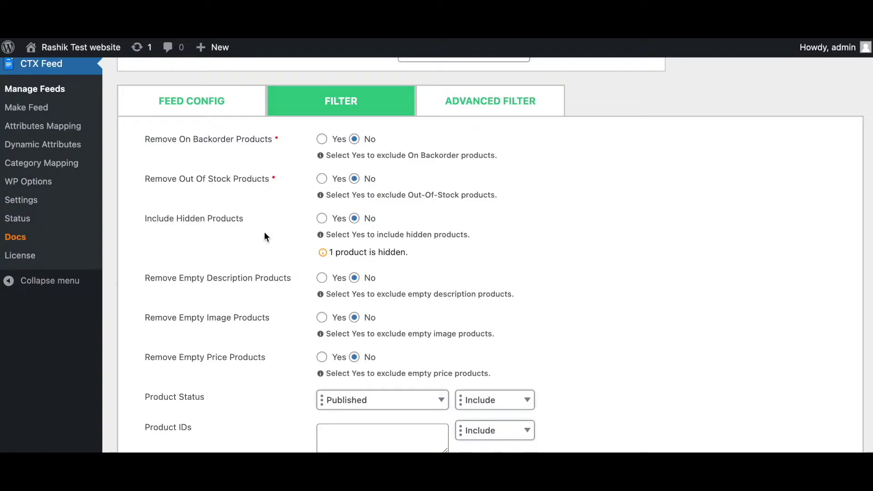
scroll(265, 230, down, 1)
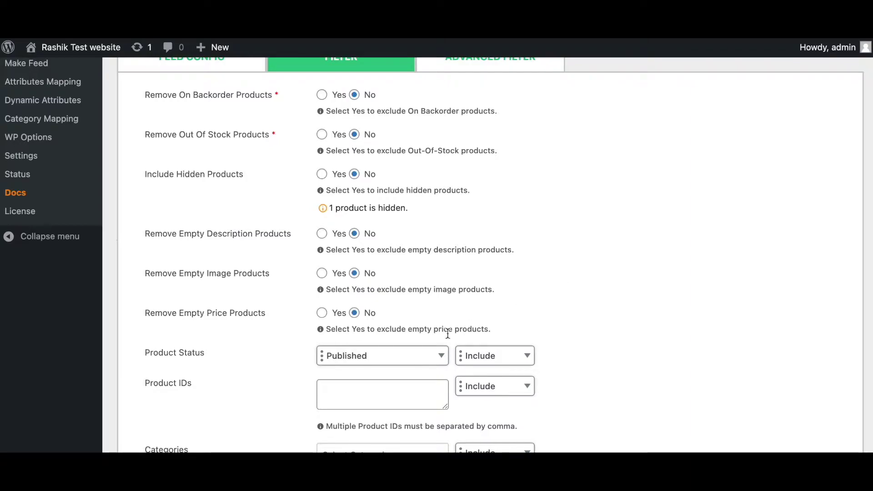
click(433, 360)
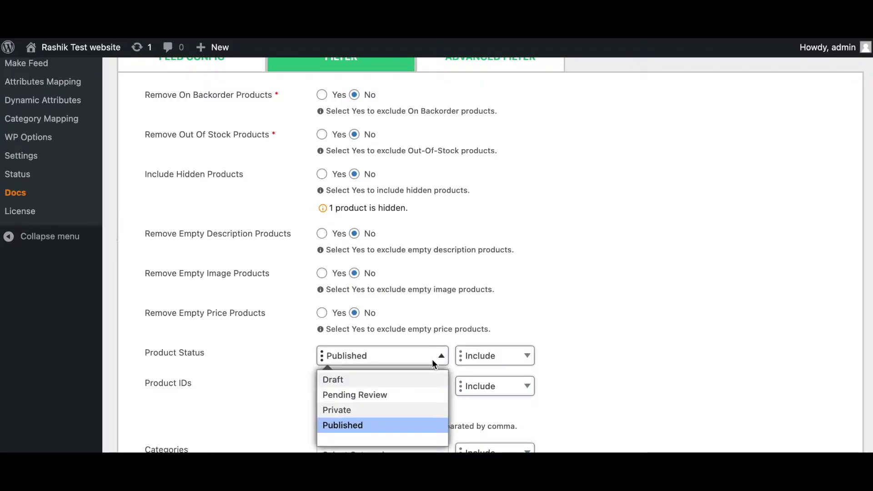
click(480, 358)
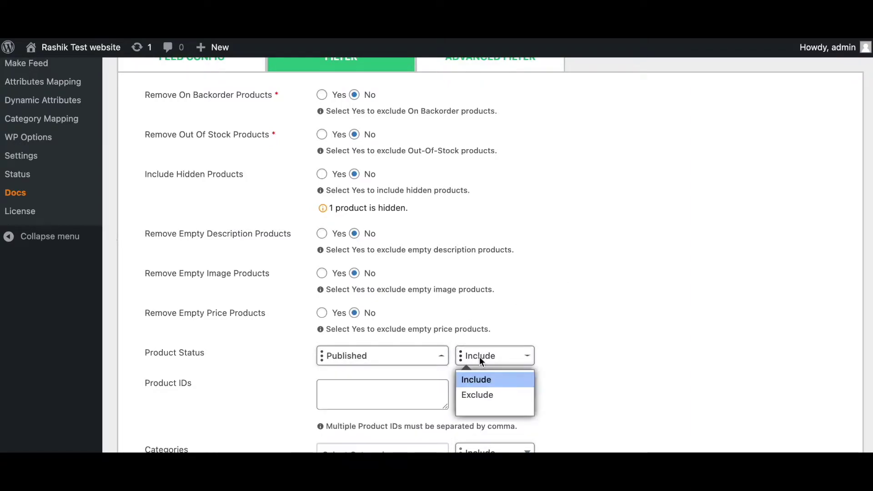
click(618, 296)
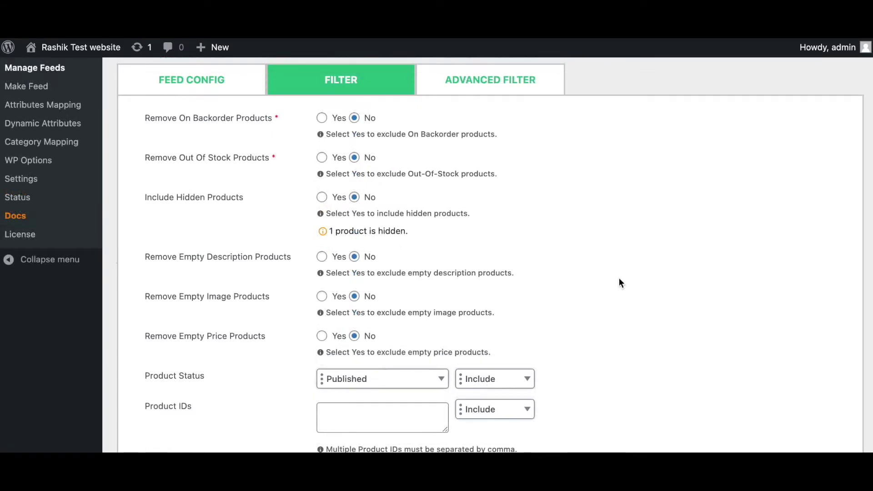
scroll(619, 278, down, 3)
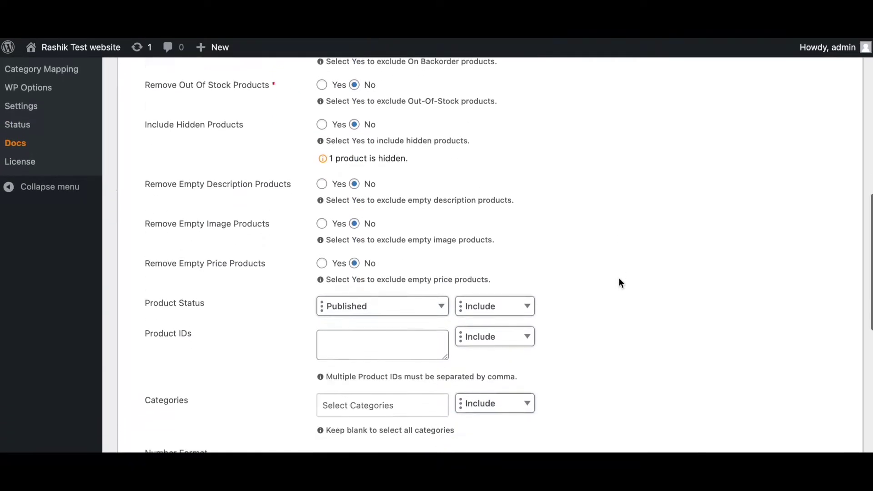
scroll(619, 278, down, 2)
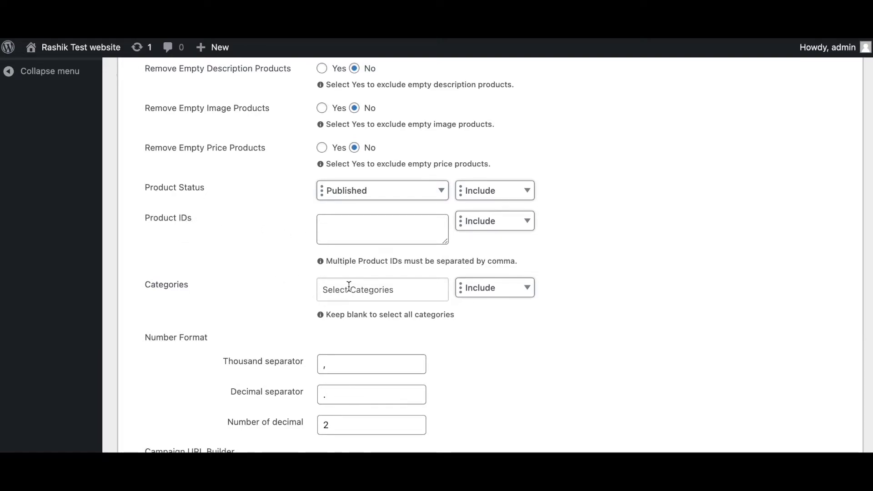
- Enter product IDs 123, 124 in the Product IDs filter
click(362, 229)
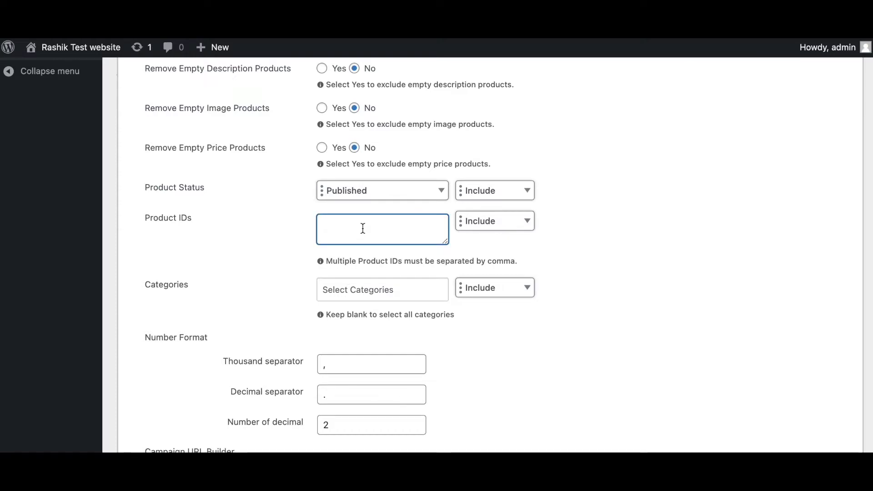
text(123)
click(487, 221)
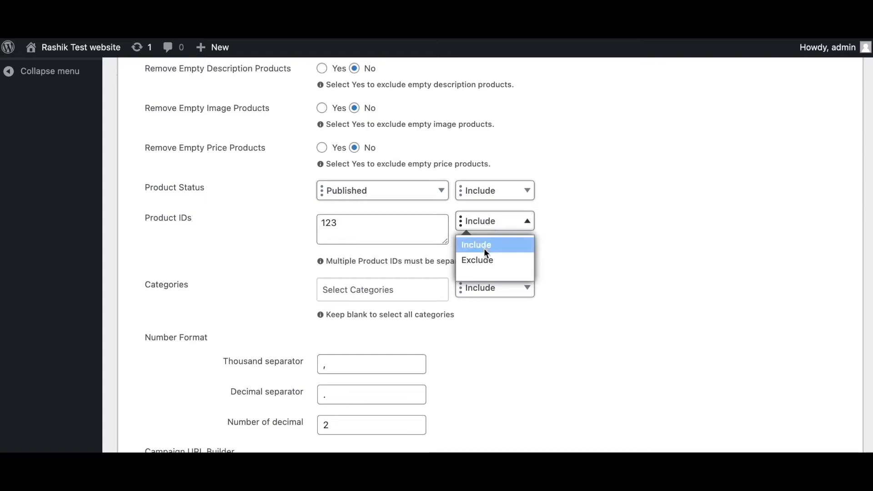
click(362, 229)
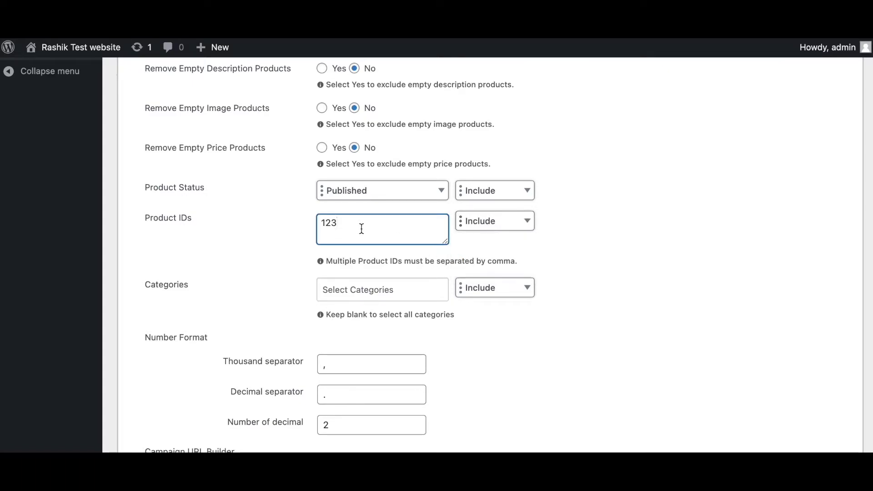
text(, 12)
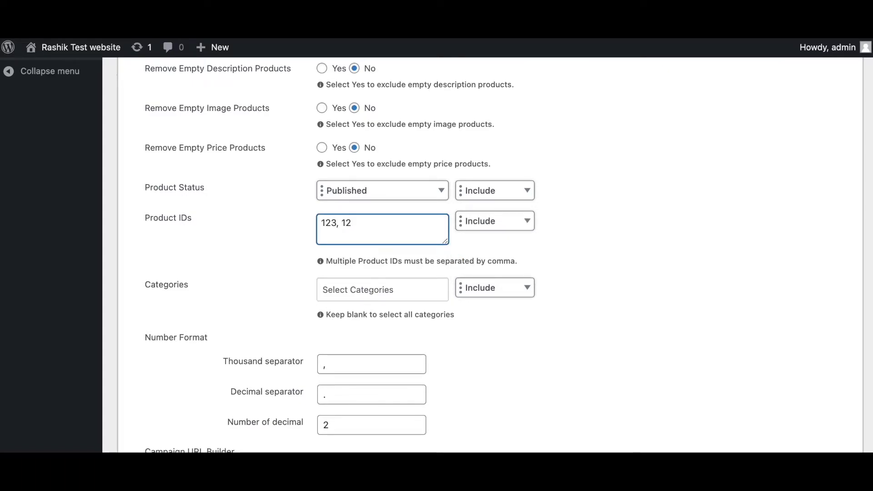
text(4)
- Include only the Tshirts category and set the product ID filter to Exclude
click(353, 289)
click(344, 351)
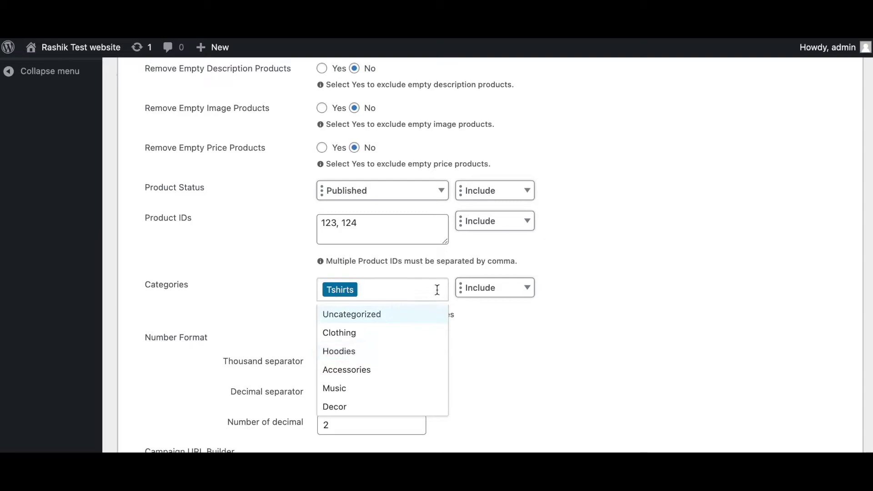
click(490, 288)
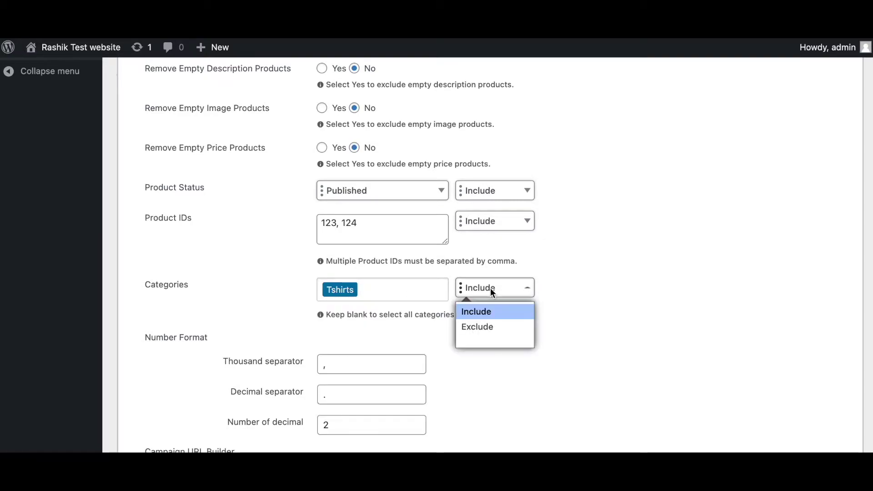
click(482, 331)
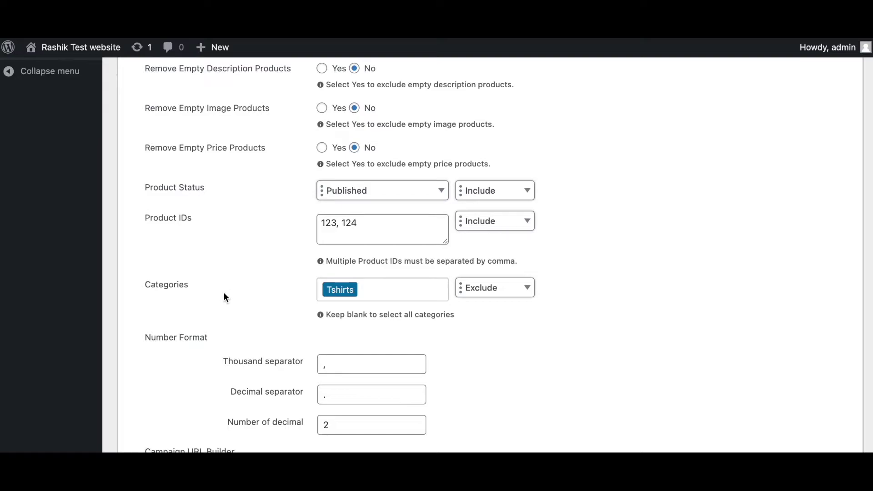
click(492, 287)
click(480, 305)
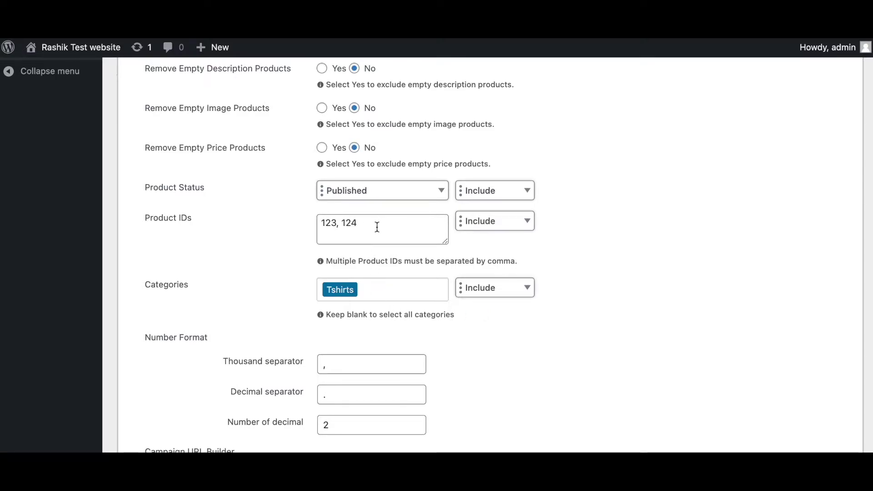
click(478, 221)
click(476, 255)
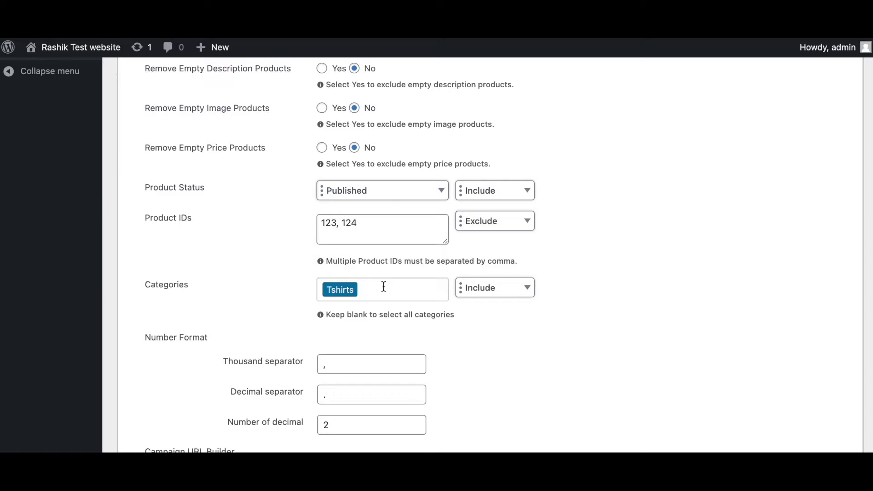
- Review the filters: Published products, excluded IDs 123, 124, and Tshirts category only
scroll(562, 330, down, 3)
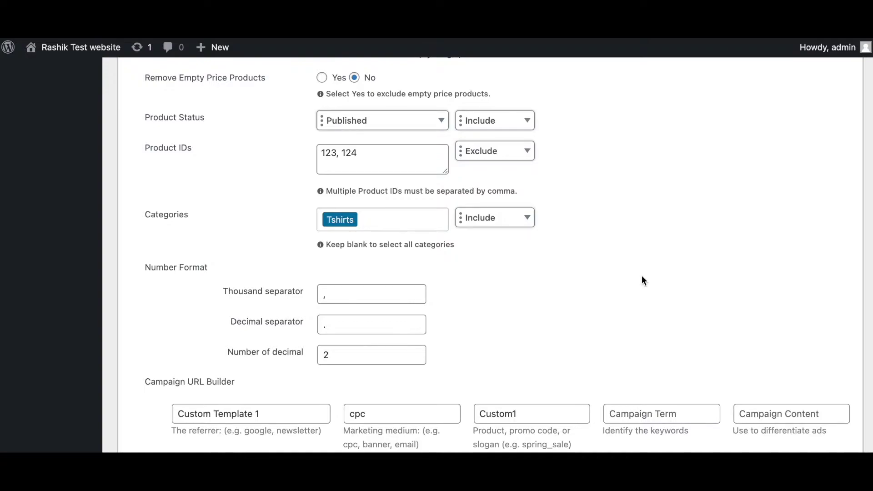
scroll(642, 274, up, 10)
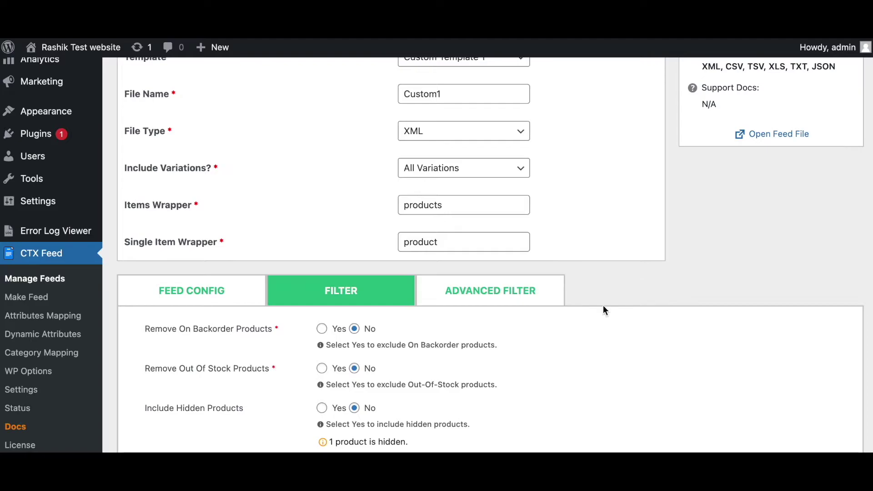
- In Advanced Filter, add condition rows beside Parent Category equal Winter and Price greater than 100.00
click(468, 300)
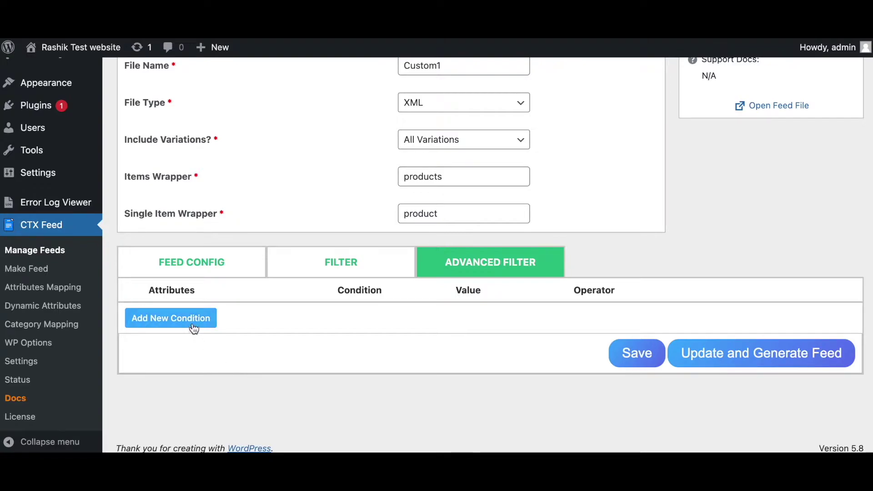
click(193, 323)
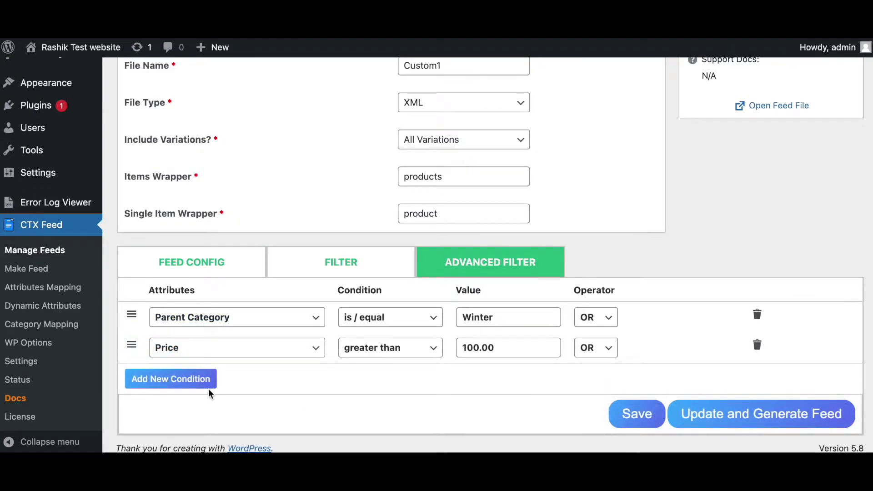
click(208, 387)
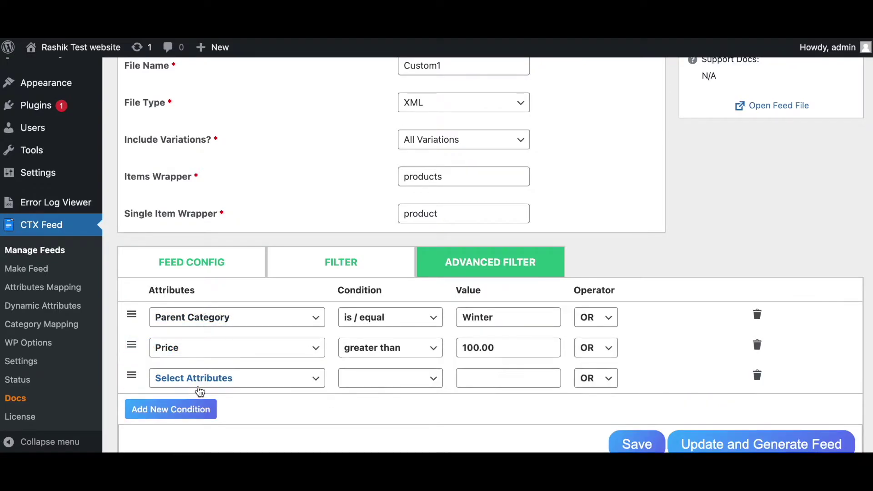
click(195, 409)
scroll(333, 404, down, 1)
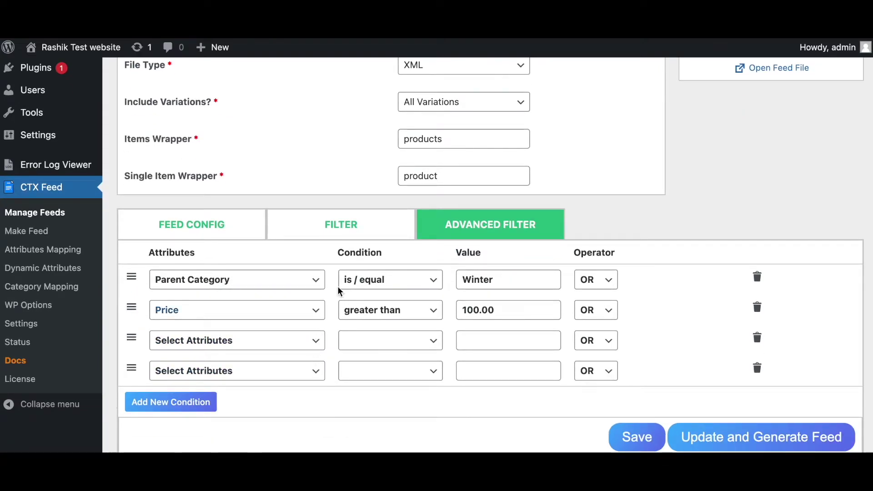
click(596, 345)
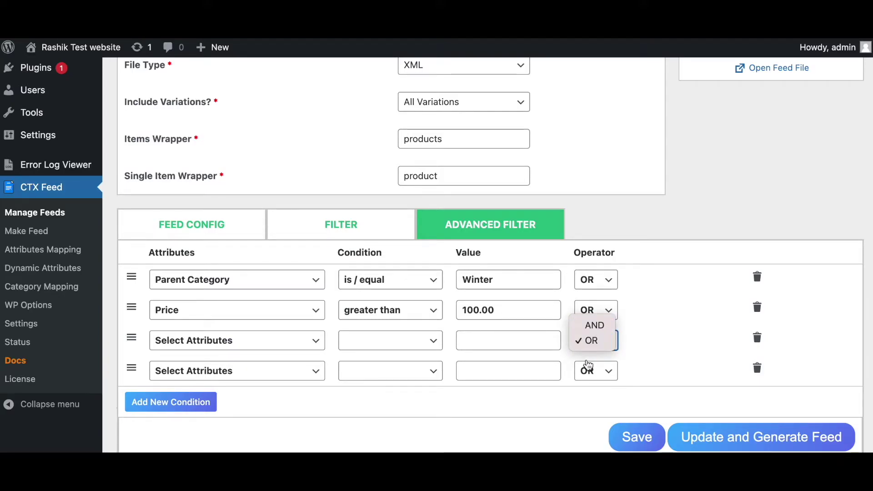
- Set the String Replace rule's attribute to Product Description
click(326, 224)
scroll(620, 337, down, 2)
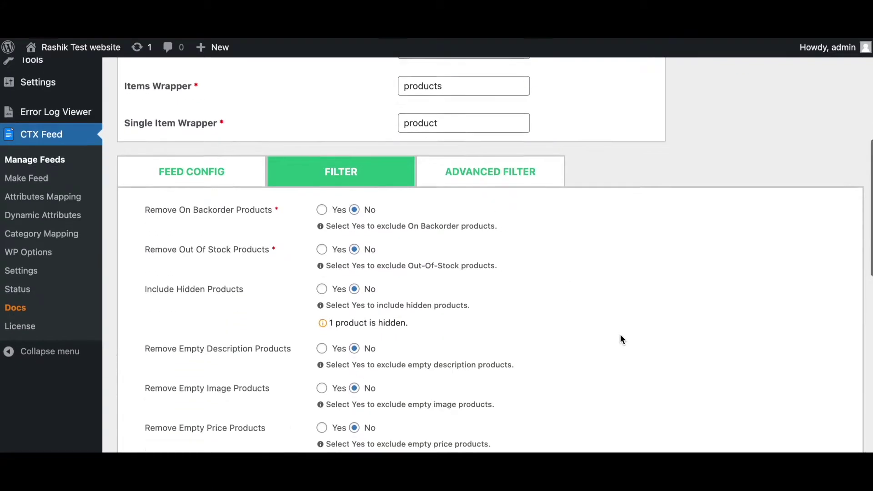
scroll(620, 337, down, 10)
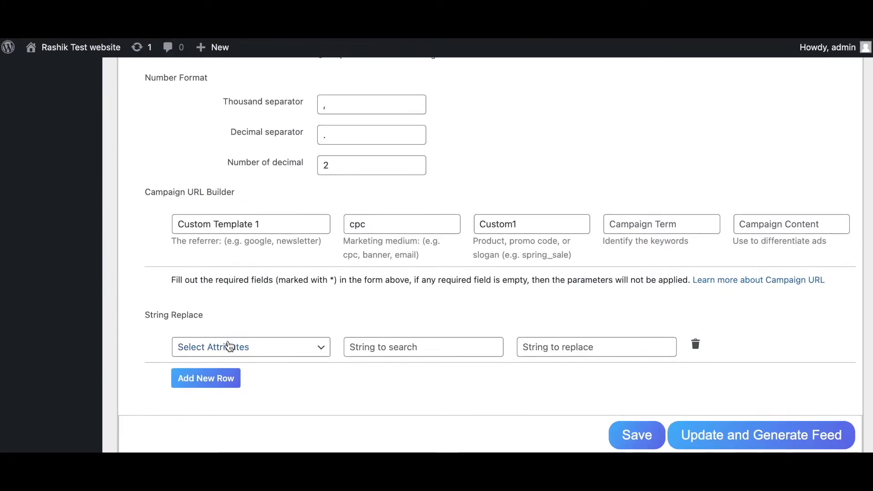
click(288, 351)
click(236, 439)
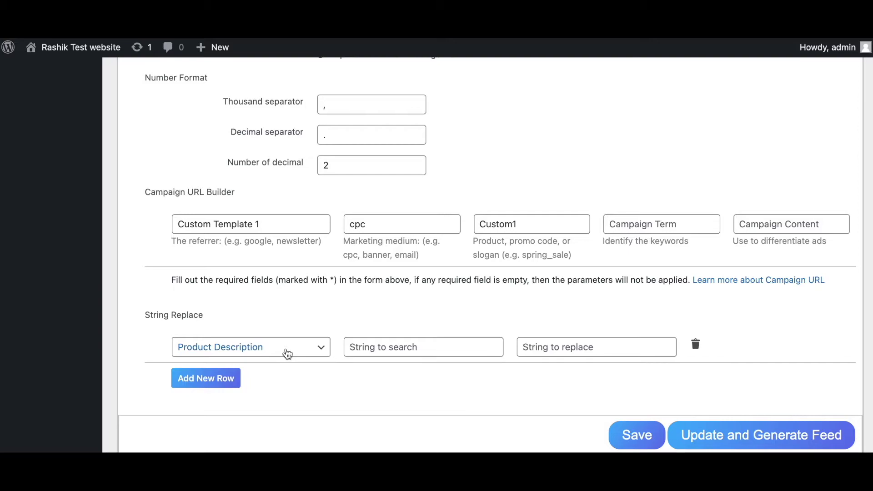
click(288, 353)
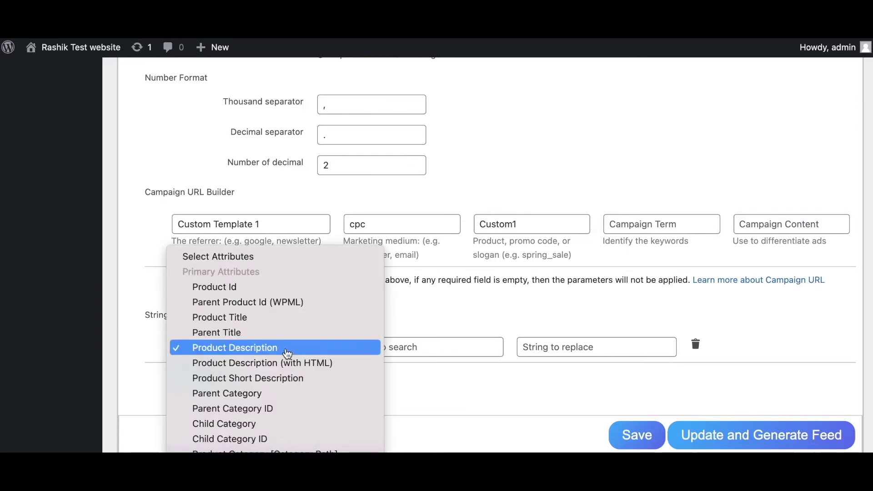
click(267, 349)
- Enter summer as the search text and winter as the replacement
click(385, 351)
text(summer)
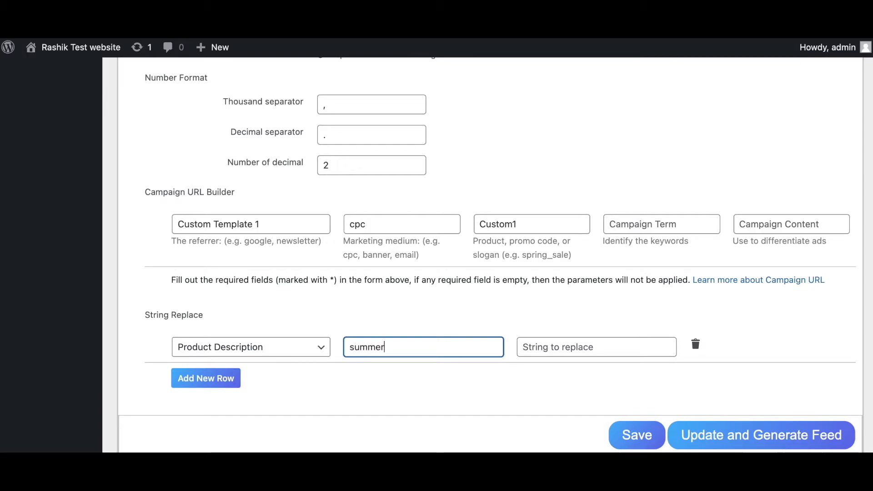
click(544, 349)
text(winter)
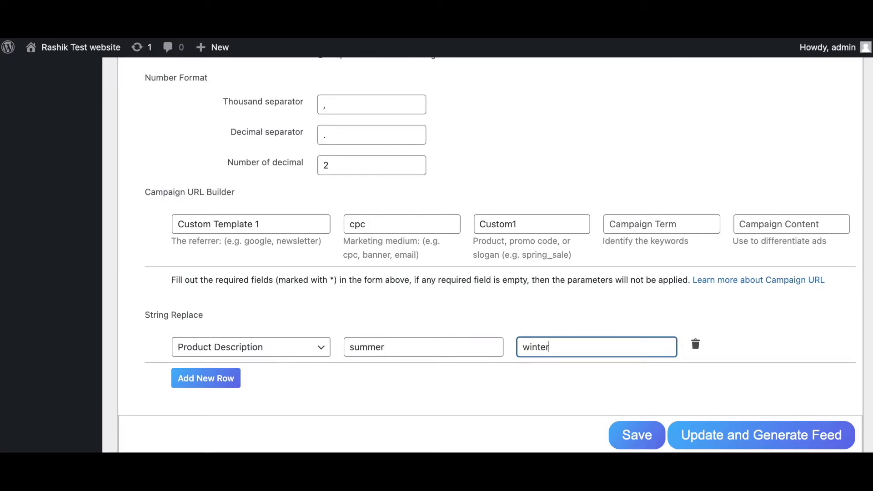
key(ctrl+a)
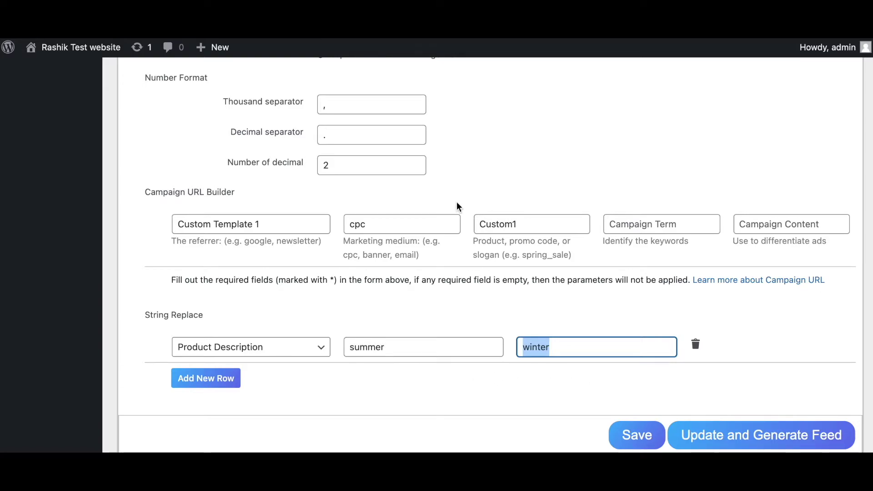
scroll(456, 203, up, 15)
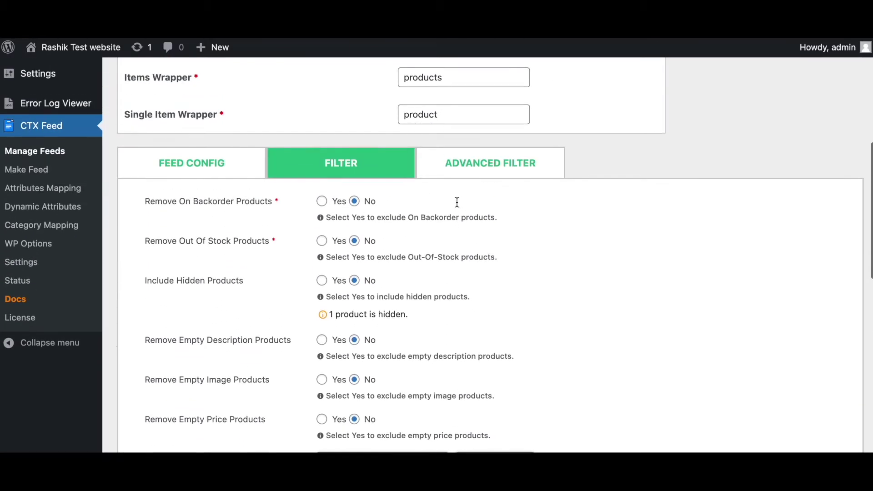
- Reopen the Custom1 feed and switch its template to Custom Template 2 (XML)
click(43, 152)
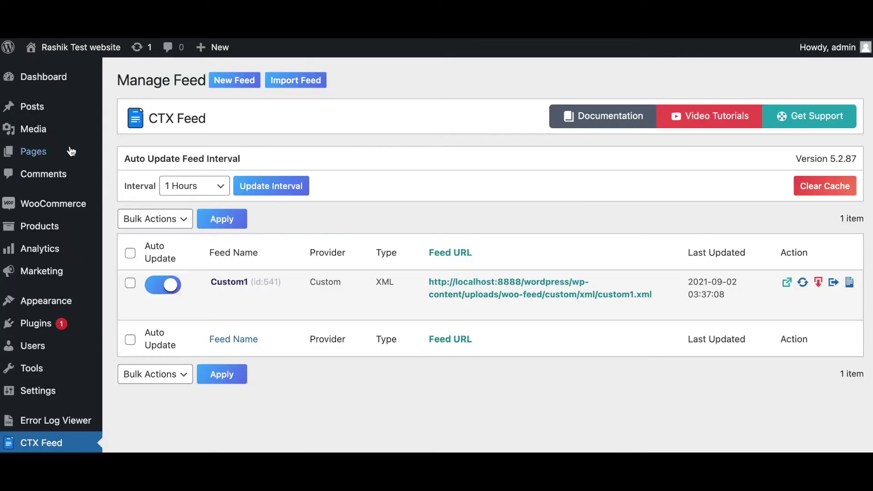
click(229, 282)
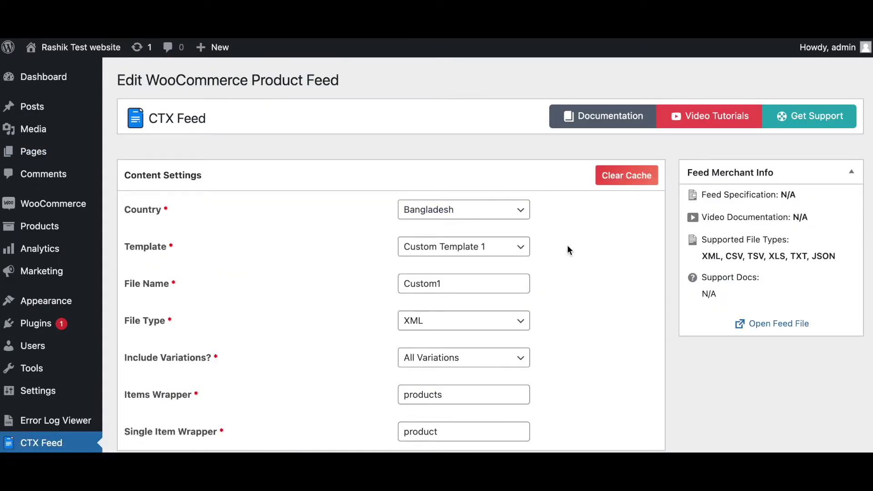
click(478, 253)
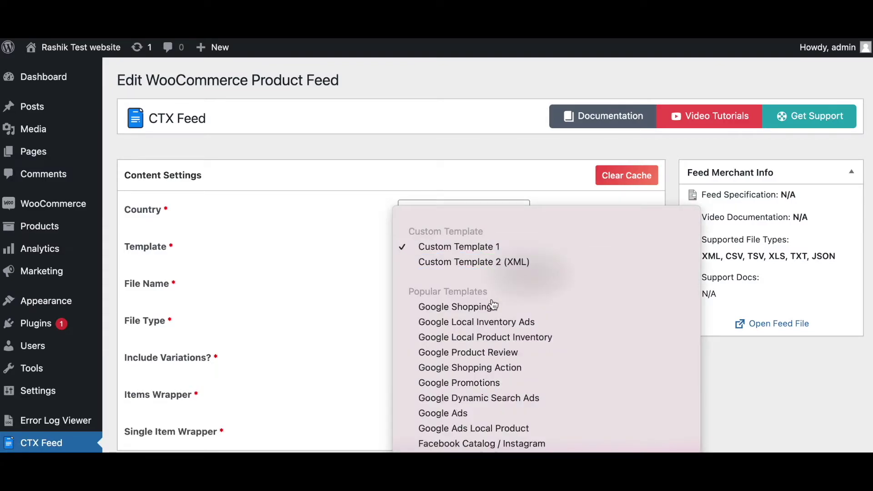
scroll(492, 382, down, 10)
click(309, 359)
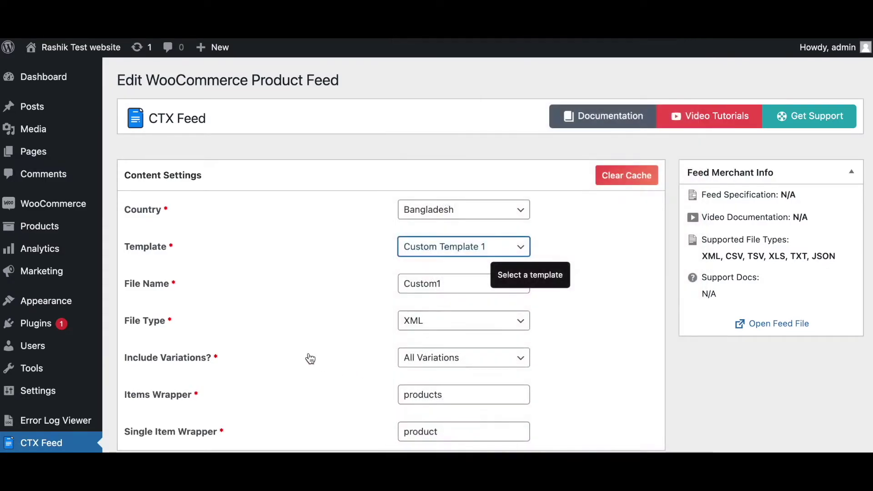
click(438, 250)
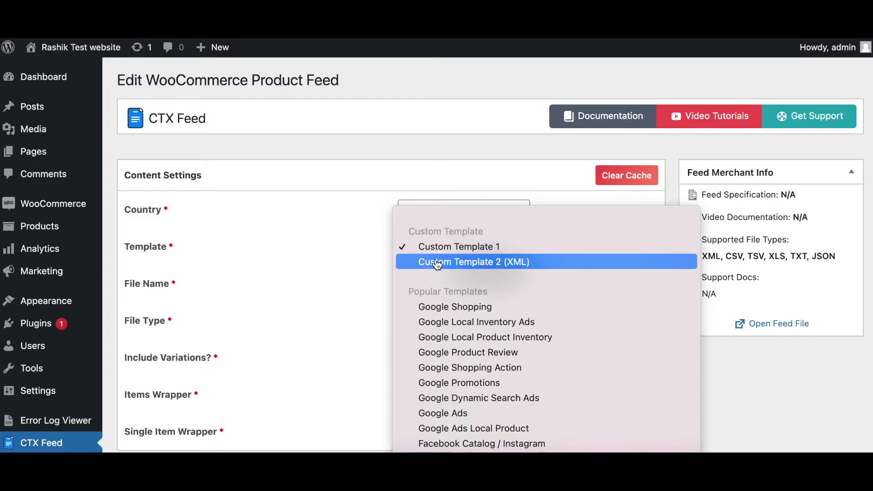
click(438, 263)
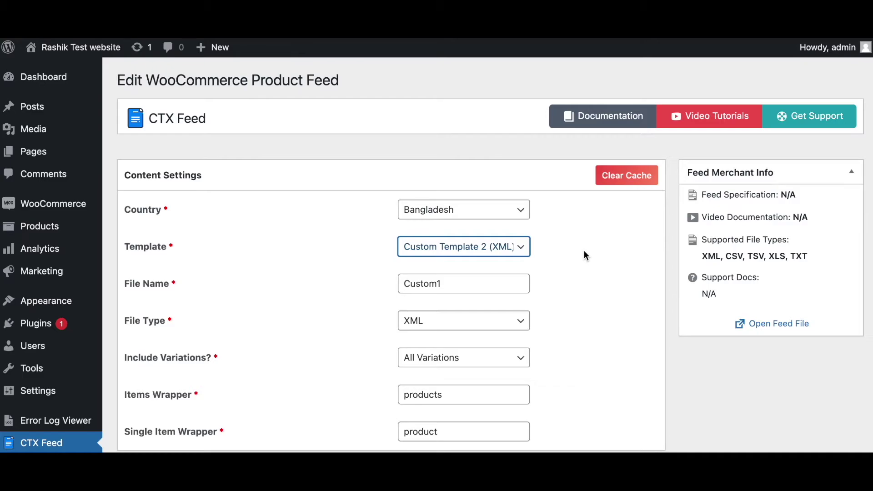
- Check the product variation options in the Feed Config section
scroll(584, 253, down, 1)
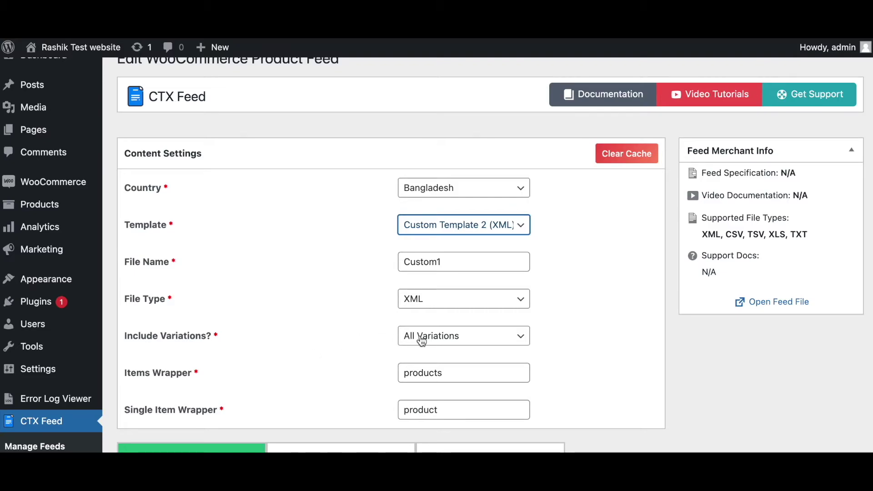
click(436, 344)
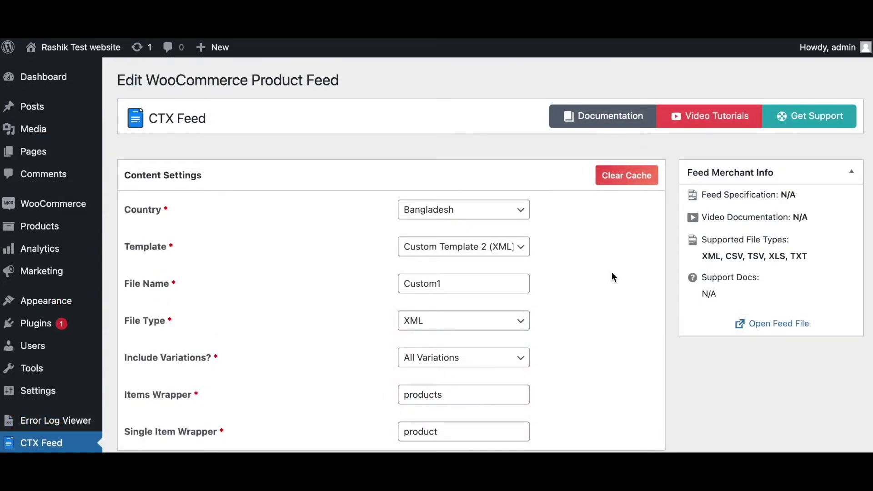
scroll(612, 273, down, 5)
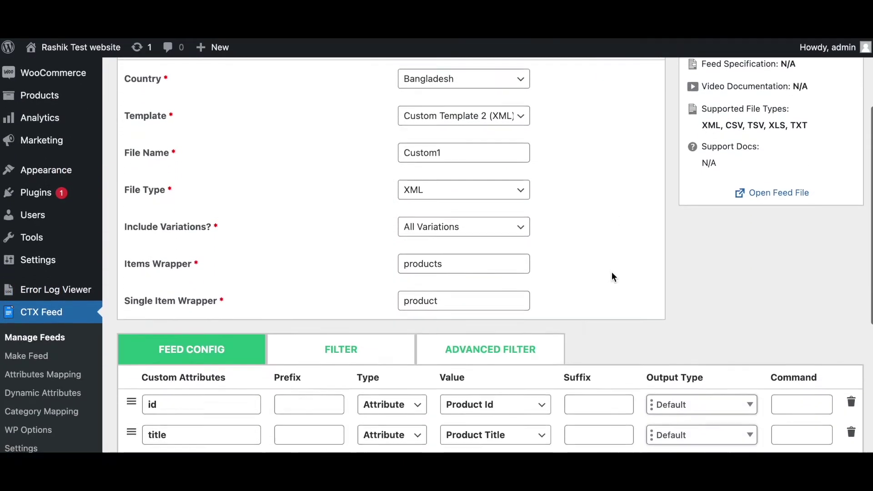
- Open the Dynamic Size attribute from the Dynamic Attribute list
click(53, 295)
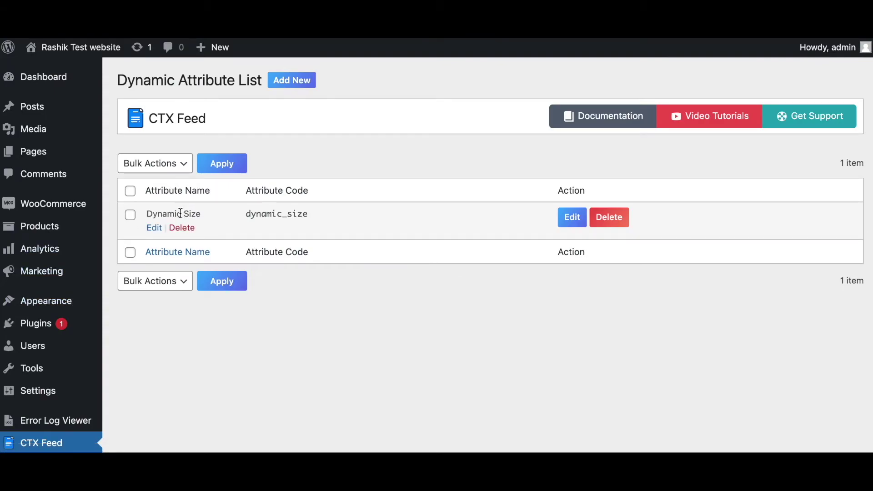
click(157, 230)
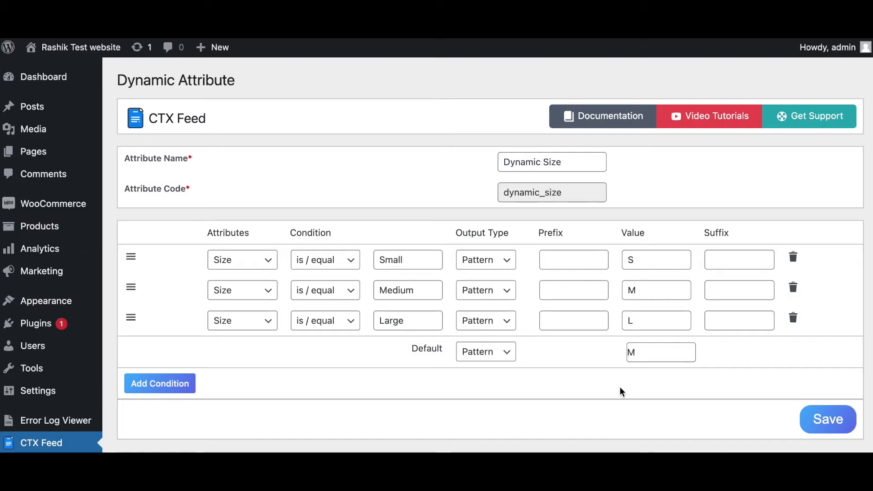
click(273, 290)
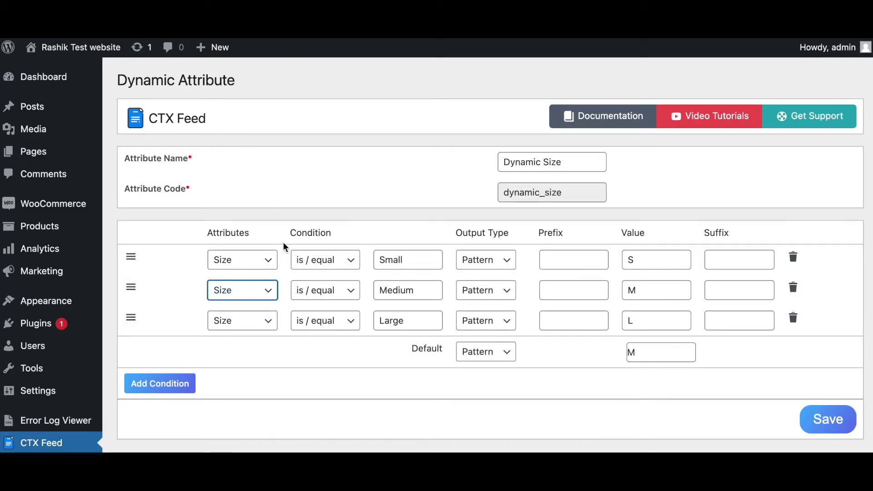
- Change the first condition to Price greater than 100.00 and clear its old S output
click(270, 266)
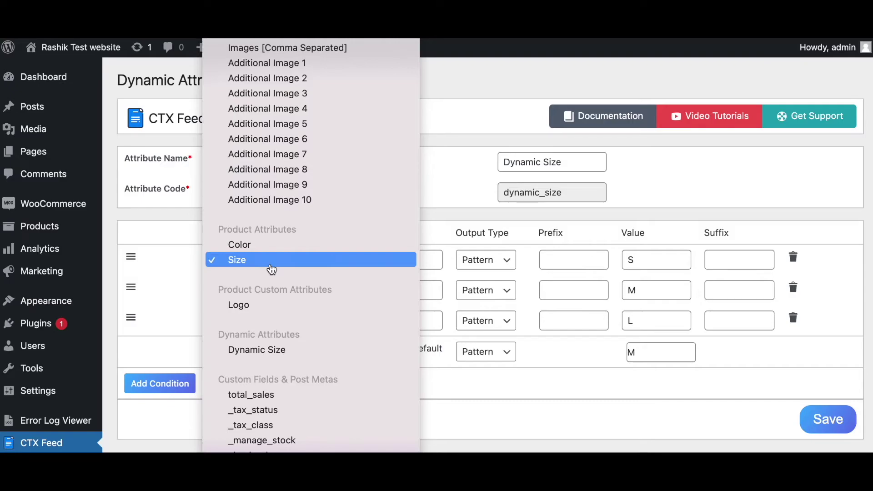
scroll(272, 269, up, 5)
click(236, 352)
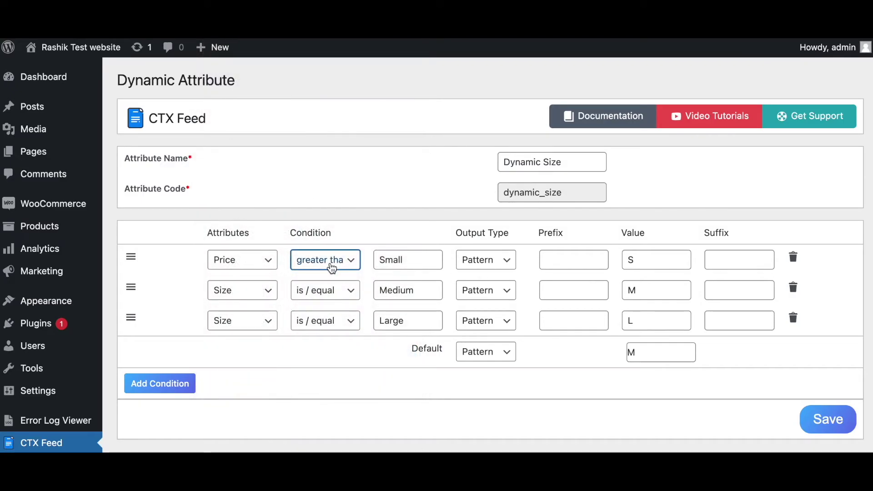
click(414, 255)
double_click(414, 256)
text(100.00)
click(656, 260)
key(BackSpace)
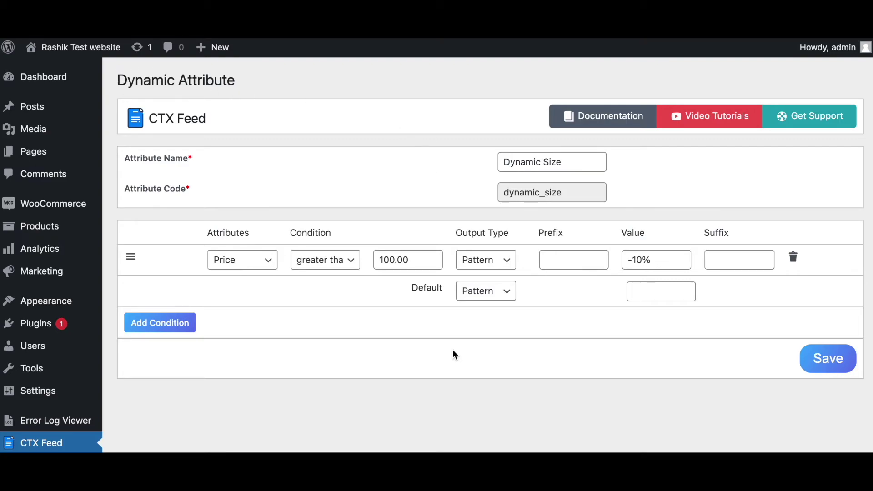
scroll(57, 390, down, 3)
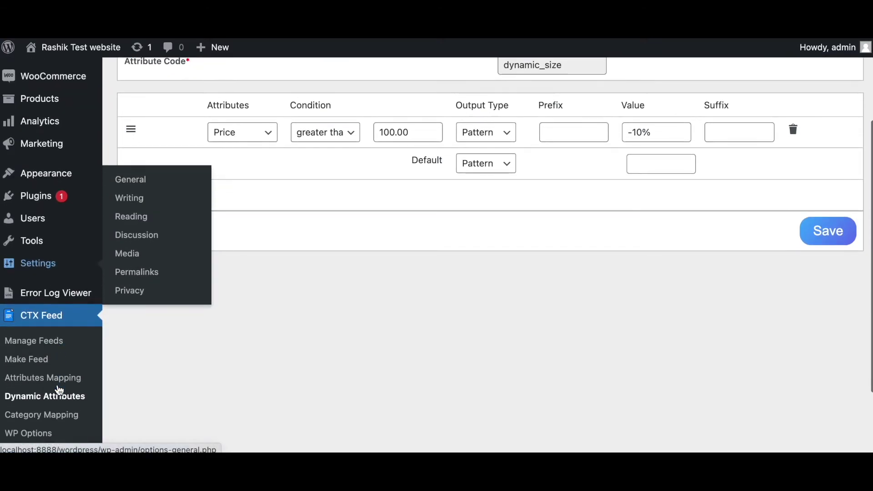
- Open the Descriptive Product Title mapping from the Attributes Mapping list
click(48, 381)
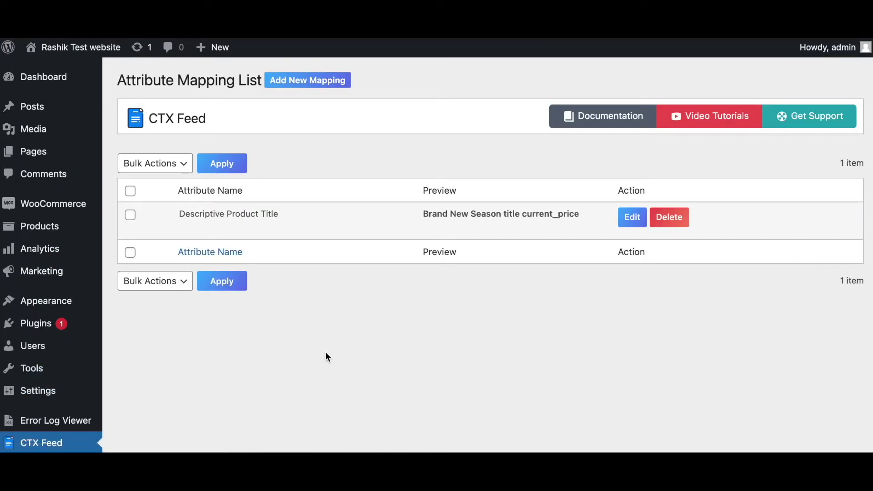
click(190, 224)
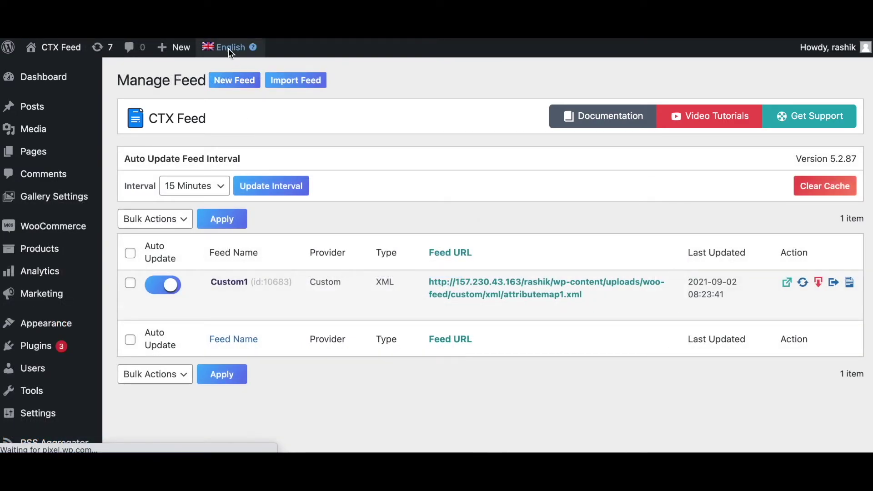
- Open the Custom1 feed for editing and scroll to its language settings
mouse_move(228, 48)
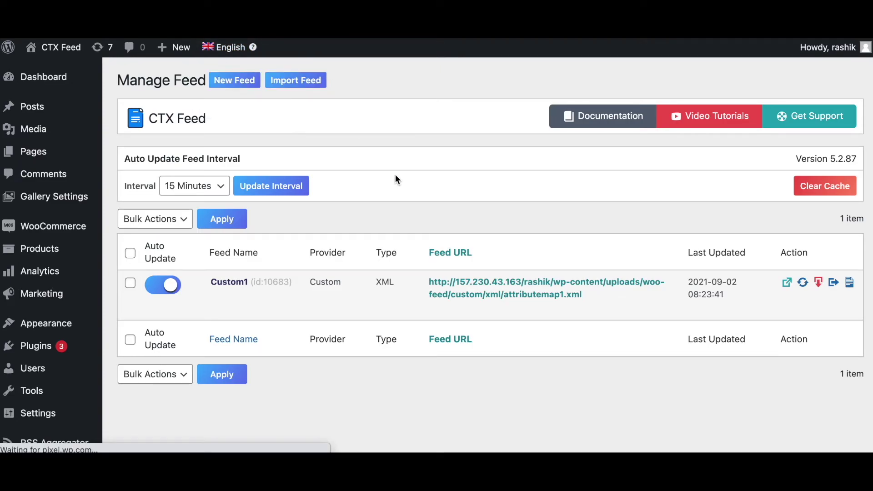
click(234, 283)
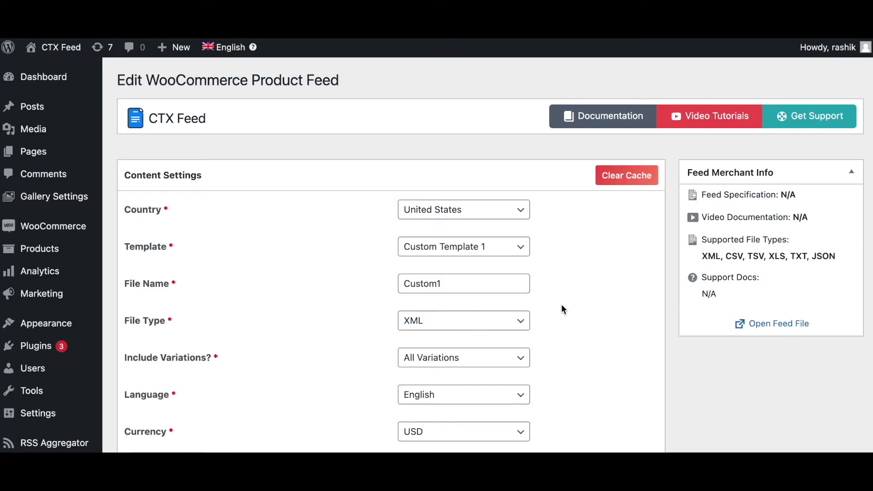
scroll(593, 305, down, 1)
scroll(593, 305, down, 2)
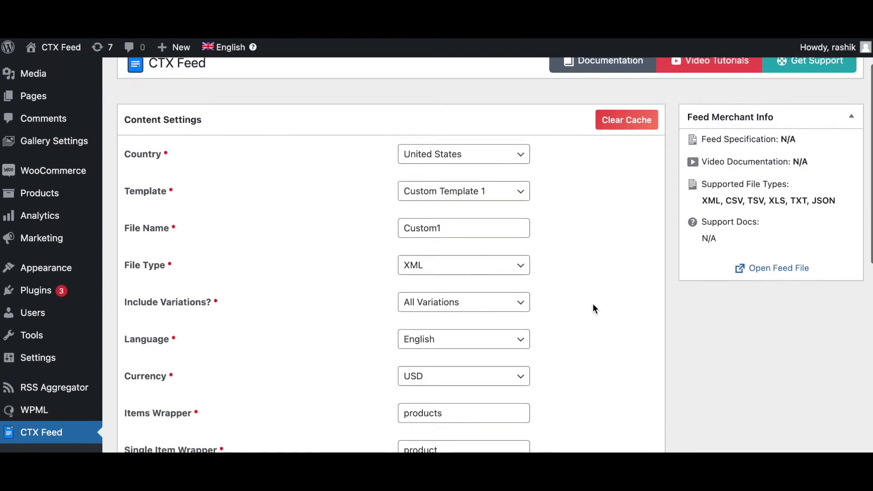
scroll(593, 305, down, 2)
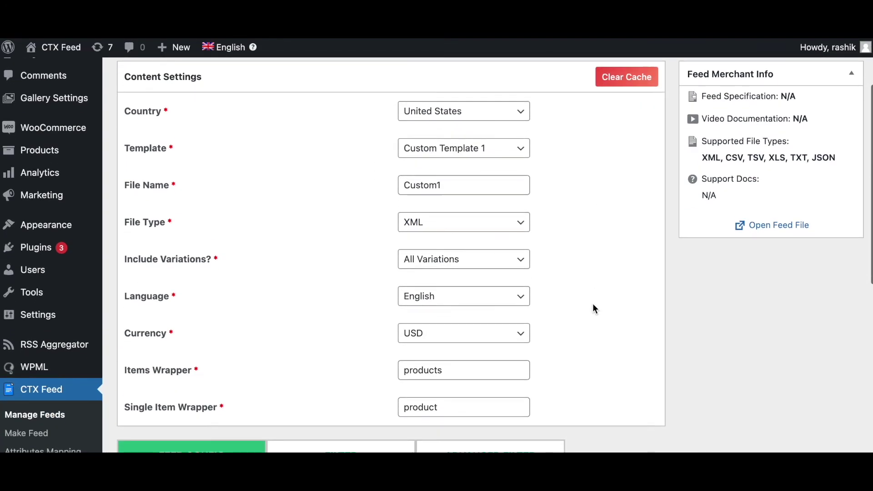
- Set the feed language to Spanish and the currency to EUR
click(427, 304)
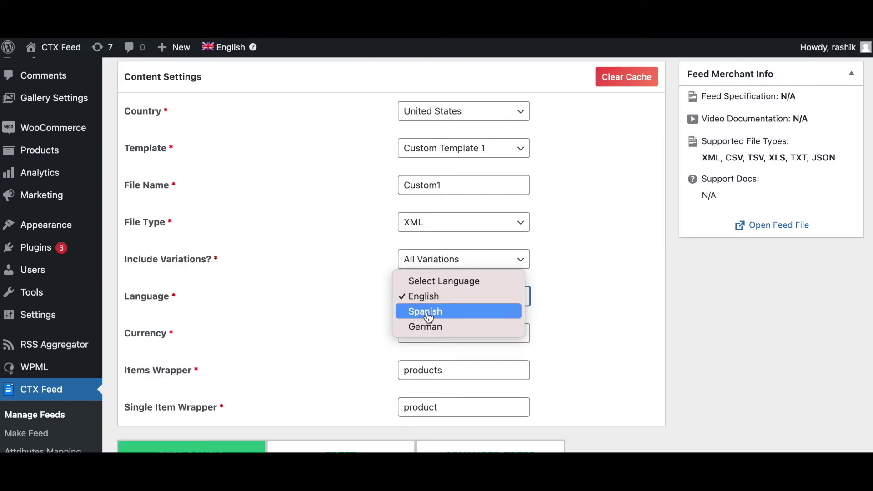
click(427, 312)
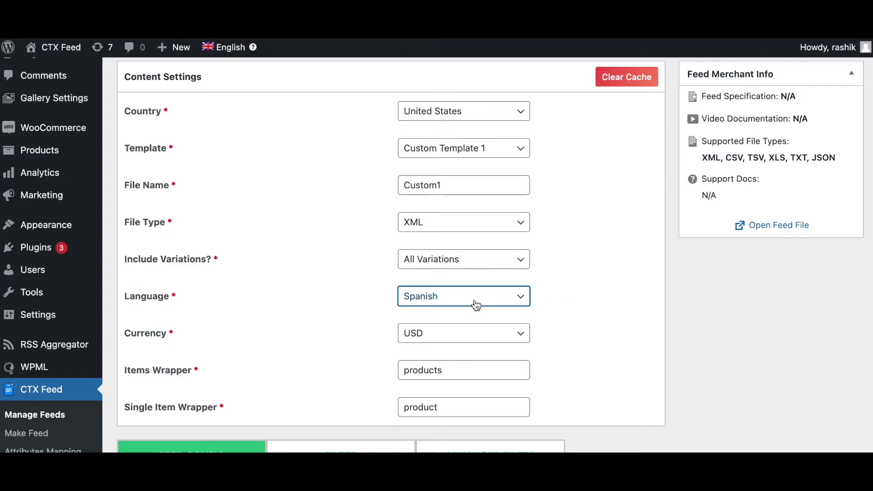
click(438, 340)
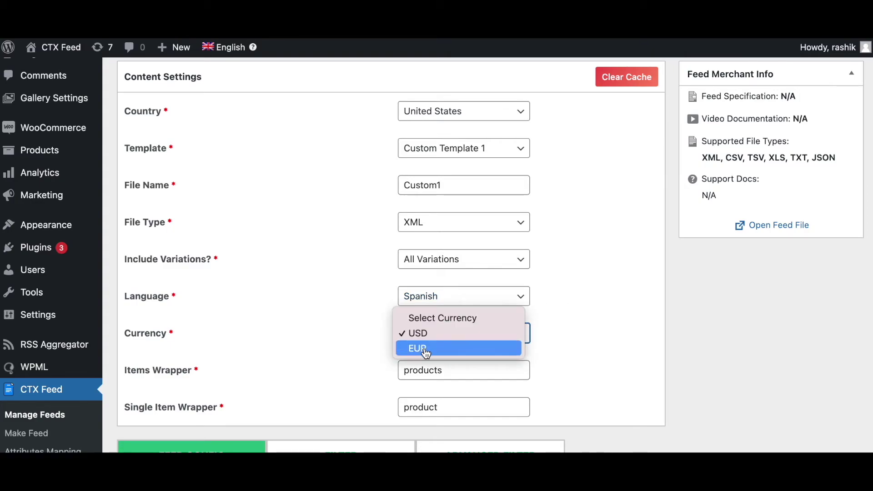
click(430, 350)
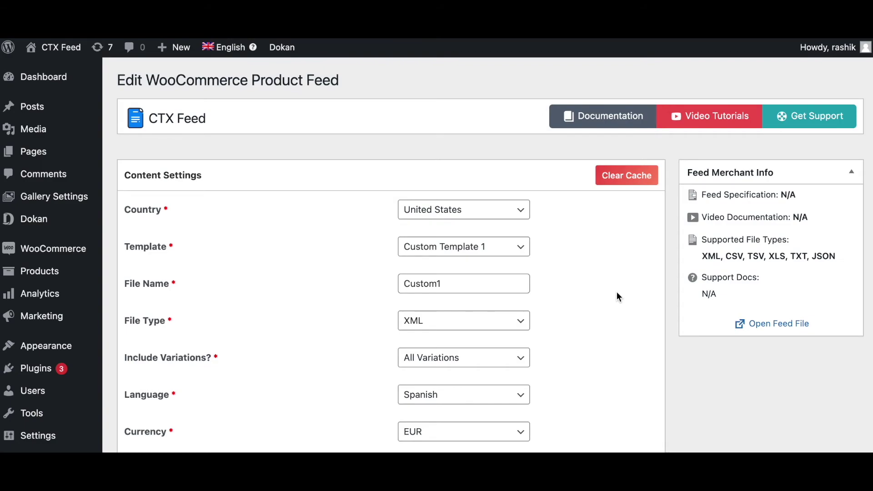
- Add Vendor 1 and Vendor 2 in the Custom1 feed's Select Vendors field
scroll(618, 297, down, 3)
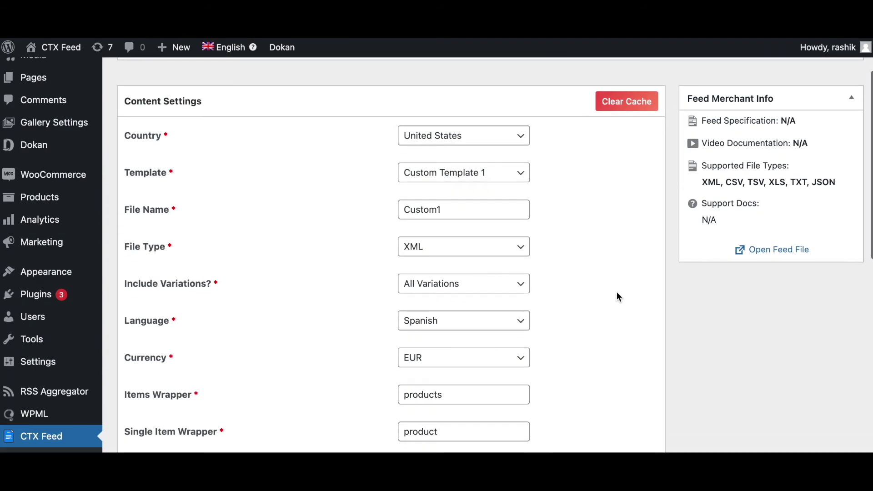
scroll(618, 296, down, 4)
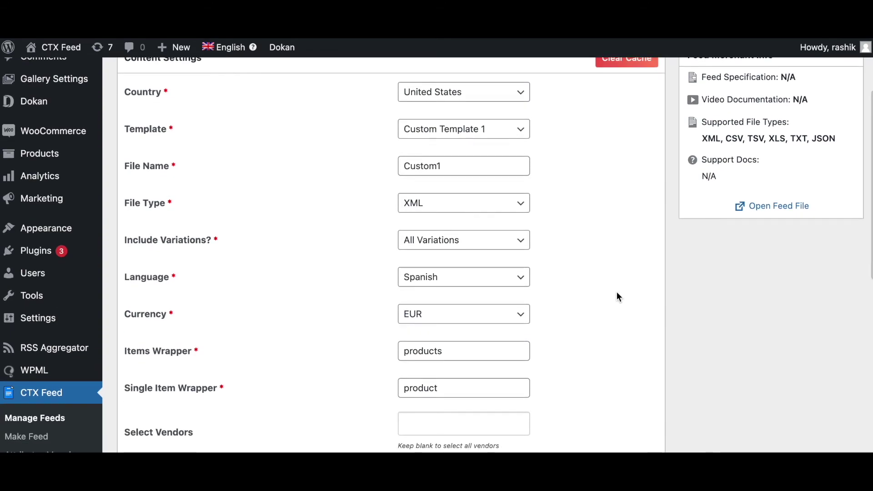
scroll(618, 296, down, 2)
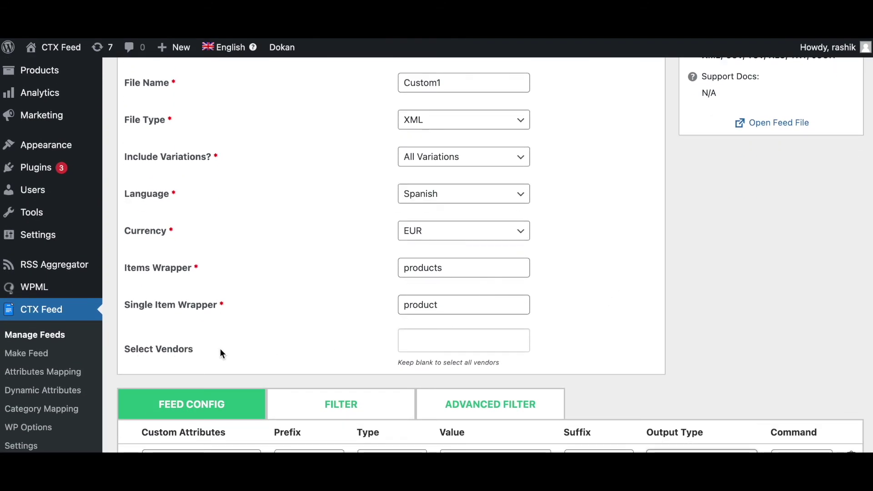
click(416, 340)
click(424, 360)
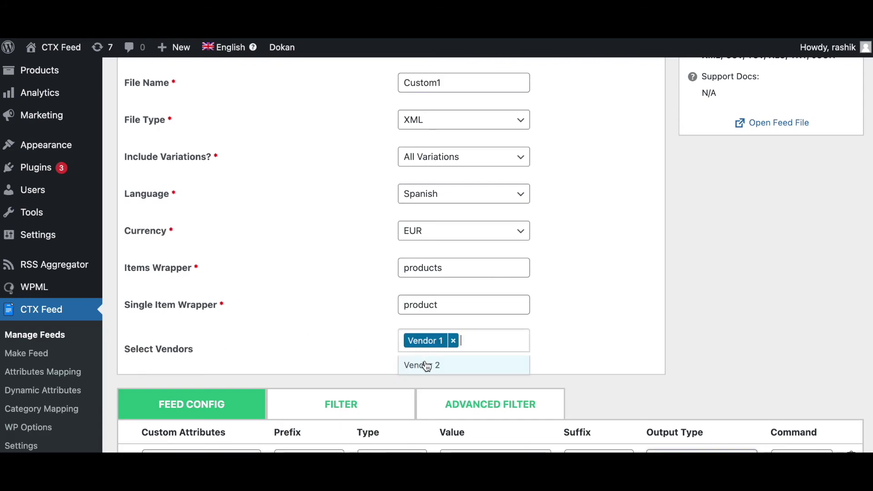
click(467, 368)
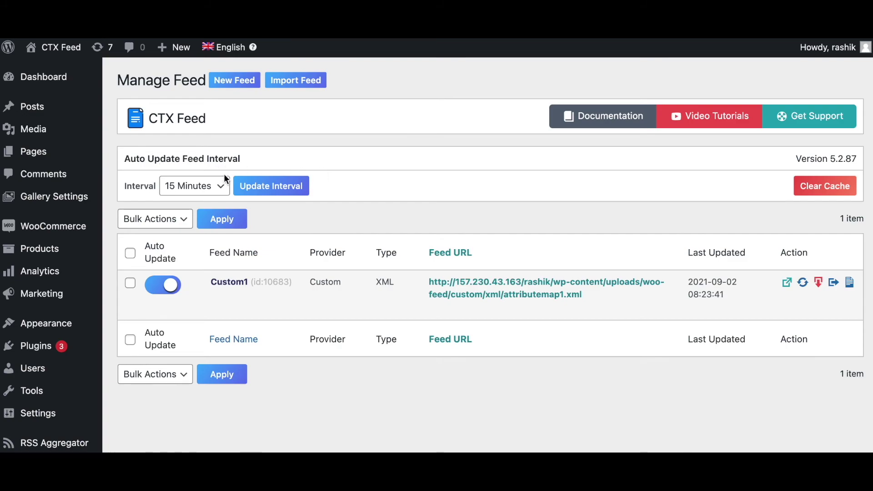
- Expand the auto-update Interval dropdown to review its options, currently 15 Minutes
click(226, 189)
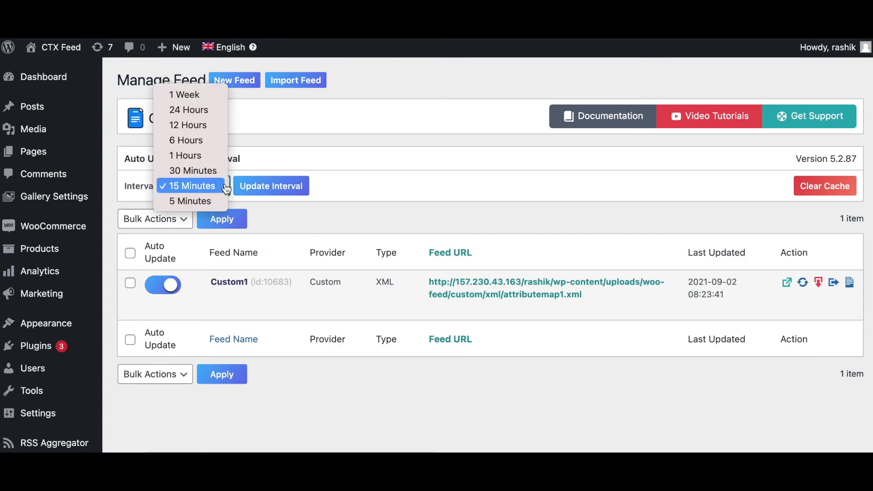